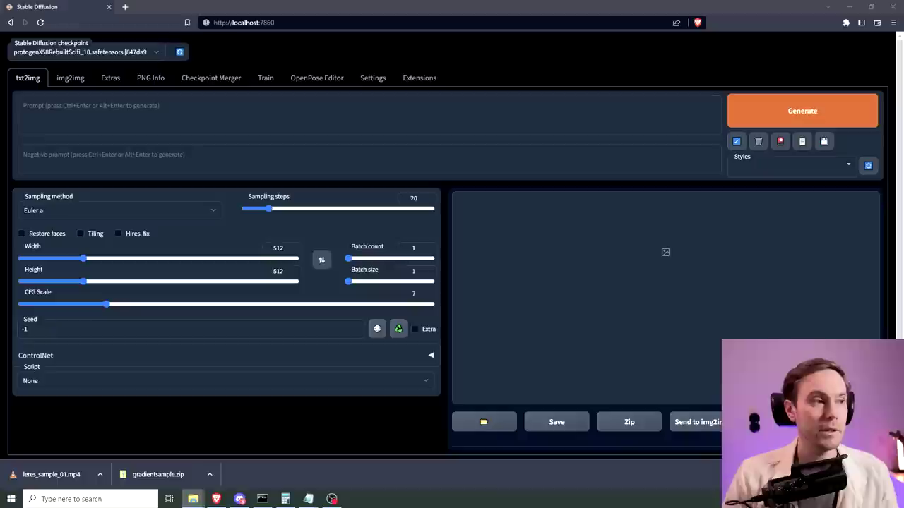
Step: Read the pink-haired portrait in PNG Info and send it with its prompts to img2img
left_click(150, 78)
left_click_drag(7, 177, 277, 165)
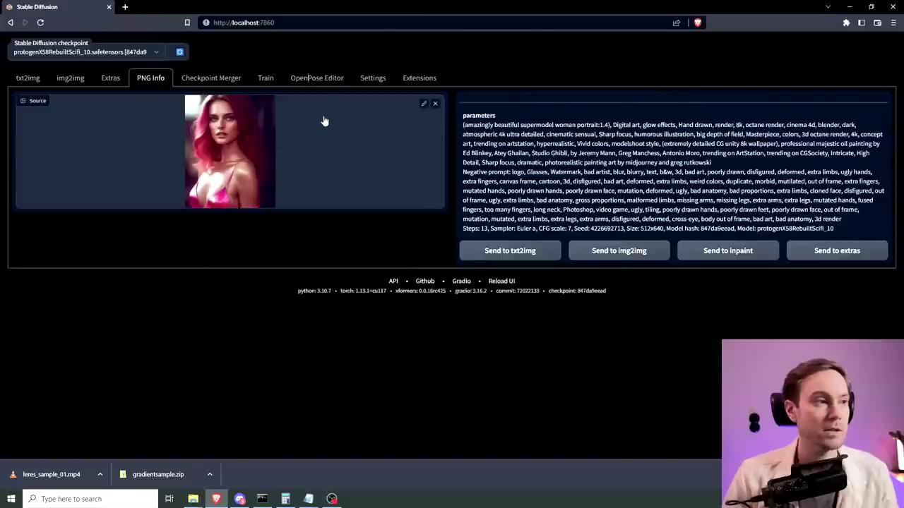
left_click(618, 250)
Step: Raise denoising strength from 0.75 to about 0.9
scroll(567, 235, "down", 1)
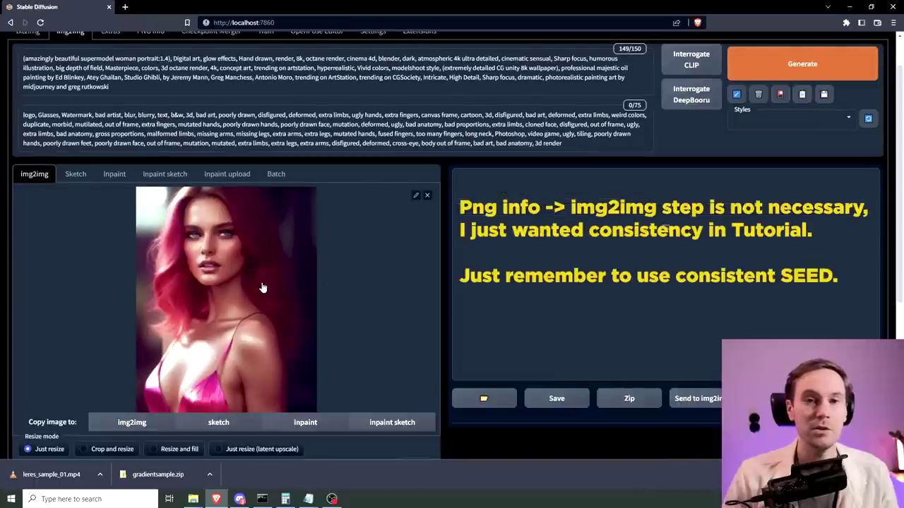
scroll(394, 281, "down", 4)
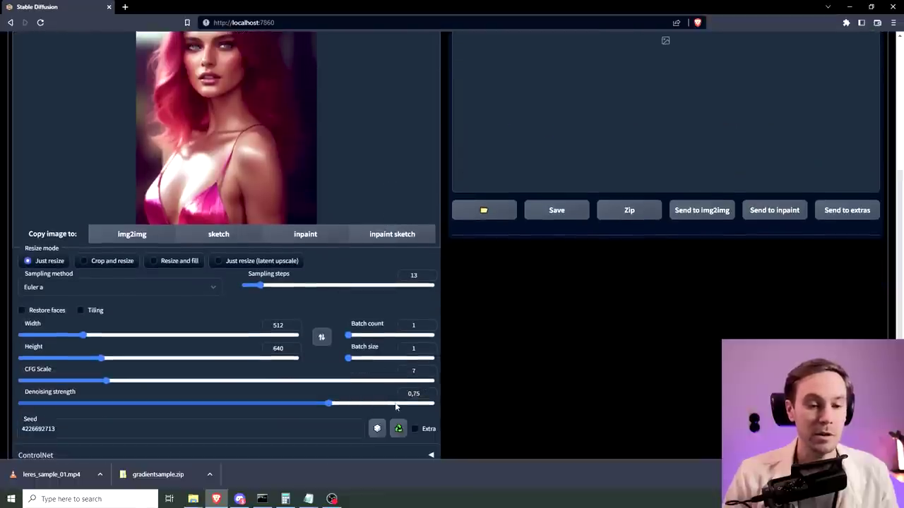
mouse_move(395, 408)
left_mouse_down()
mouse_move(413, 408)
mouse_move(392, 404)
left_mouse_up()
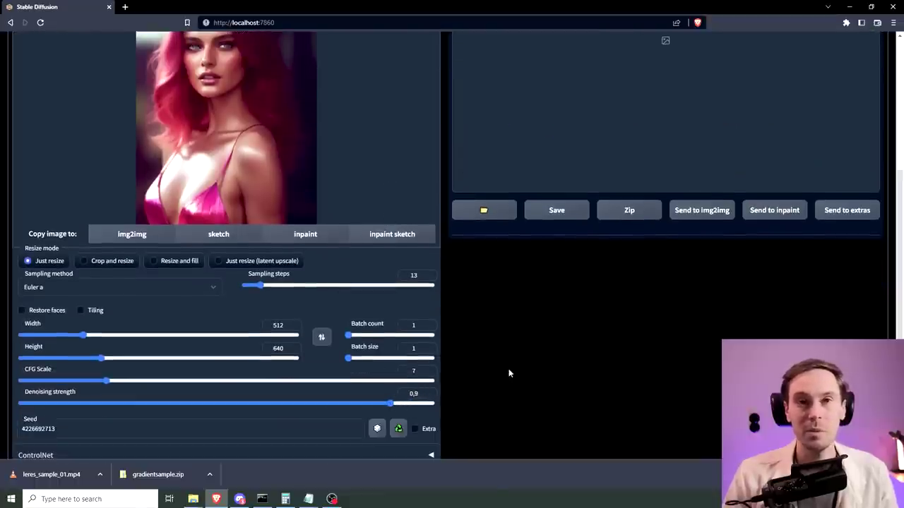
left_click_drag(438, 406, 394, 407)
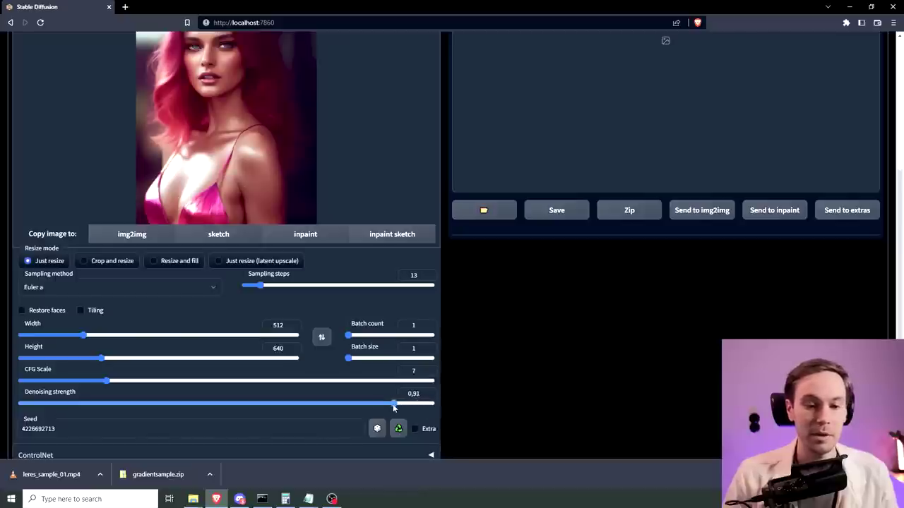
scroll(394, 407, "up", 3)
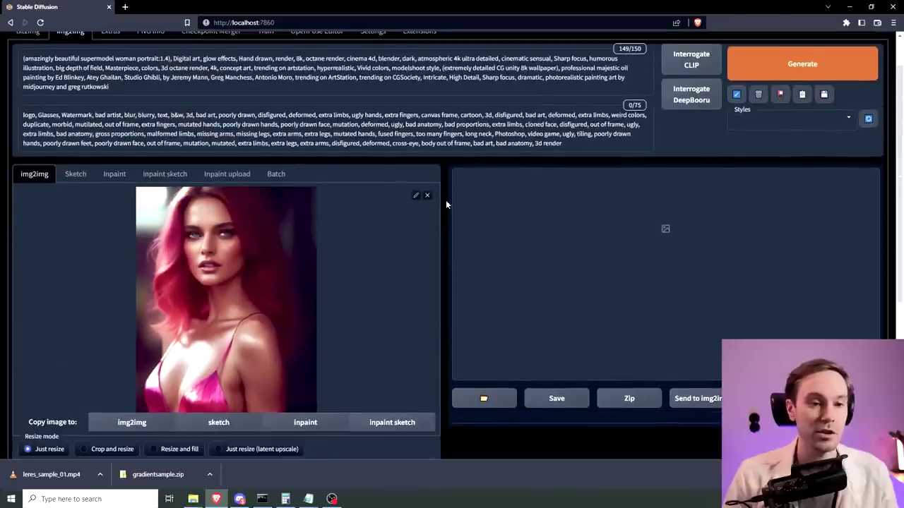
Step: Clear the img2img input and drop the portrait into ControlNet with Enable ticked
left_click(427, 195)
scroll(315, 292, "down", 4)
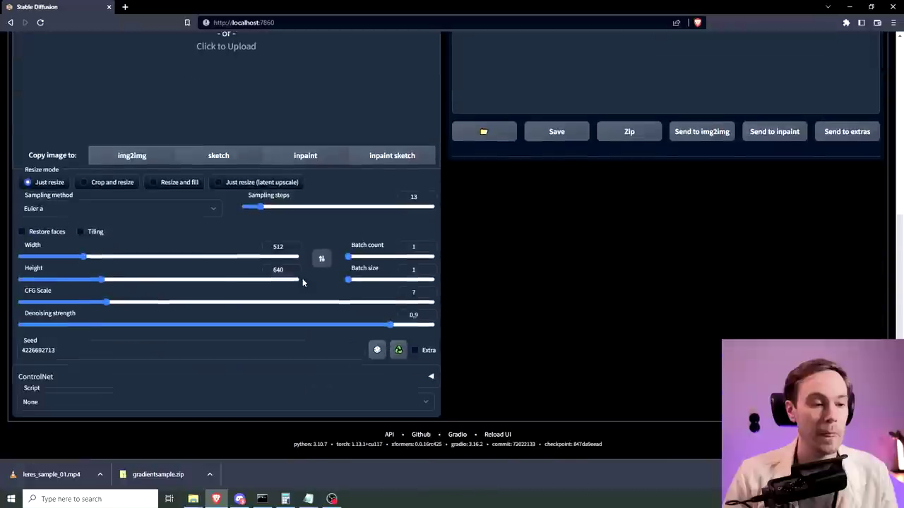
left_click(35, 375)
scroll(35, 376, "down", 4)
left_click_drag(71, 144, 264, 160)
left_click(28, 269)
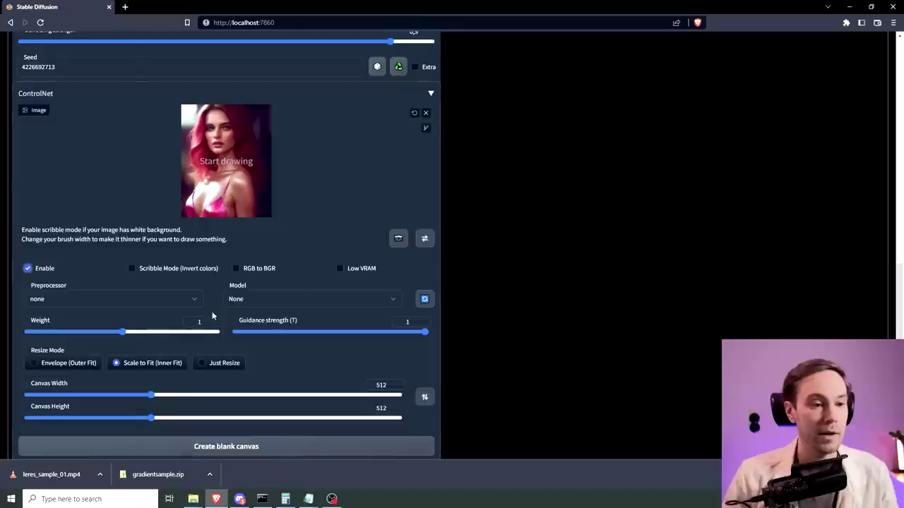
Step: Choose the depth_leres preprocessor and control_sd15_depth model, then collapse ControlNet
left_click(197, 300)
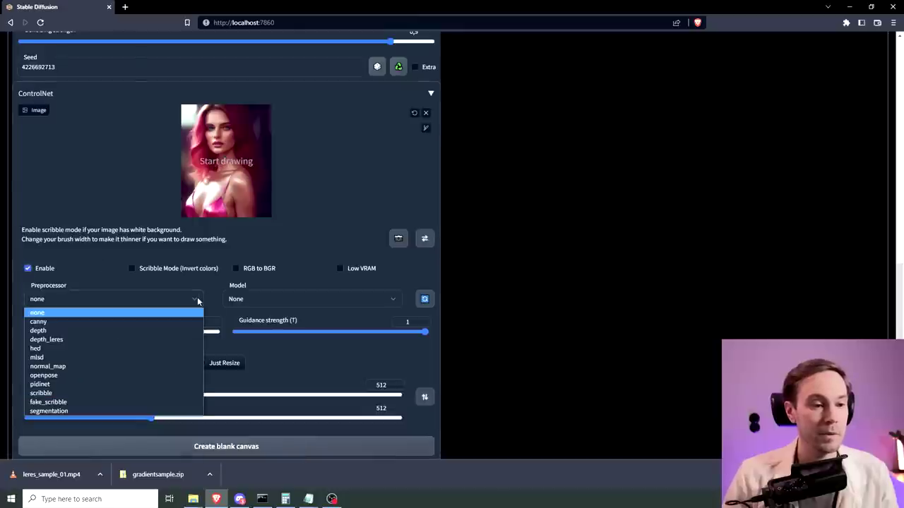
left_click(68, 339)
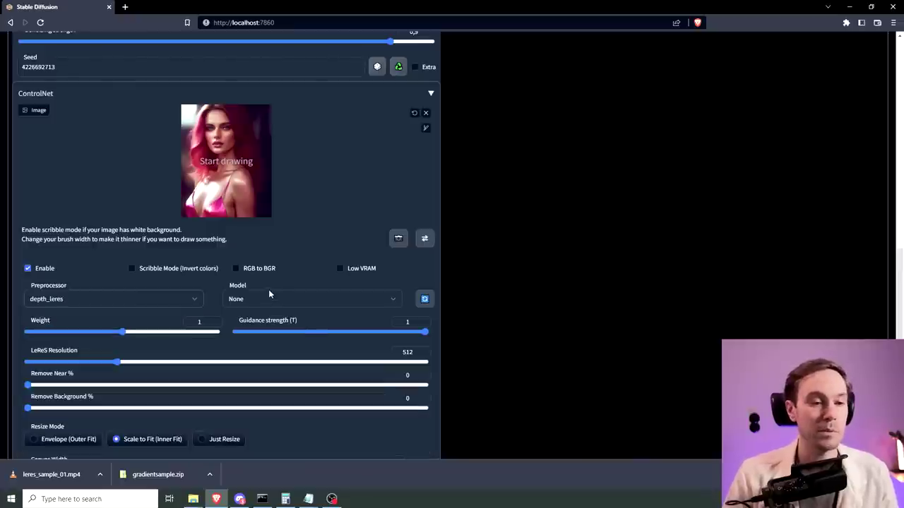
left_click(275, 299)
left_click(285, 332)
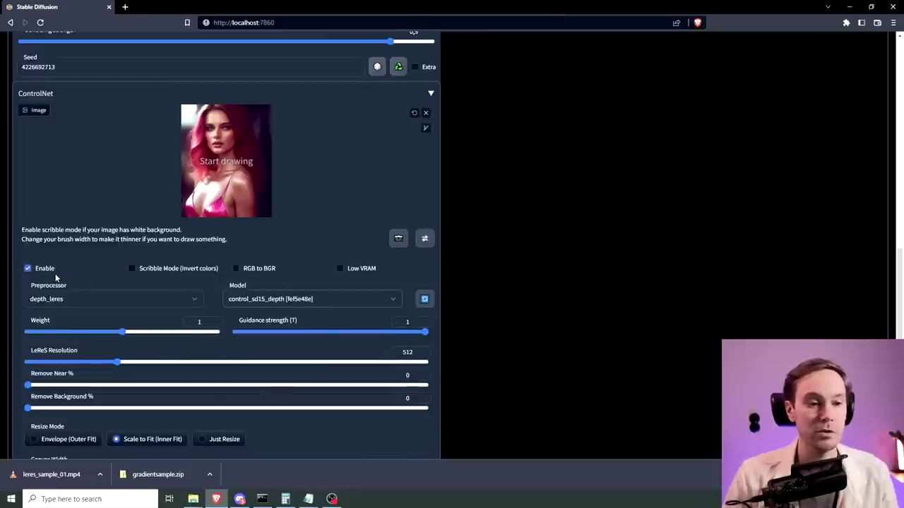
scroll(57, 277, "up", 2)
left_click(44, 188)
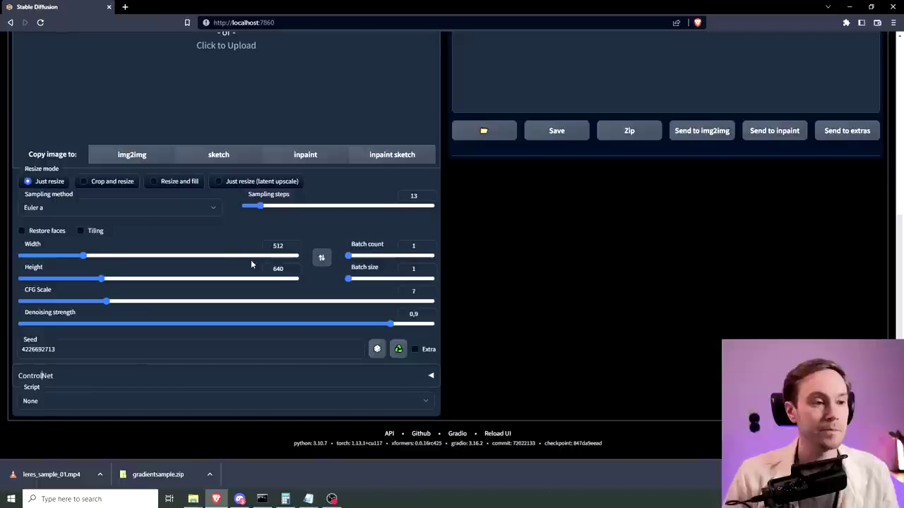
scroll(64, 394, "up", 1)
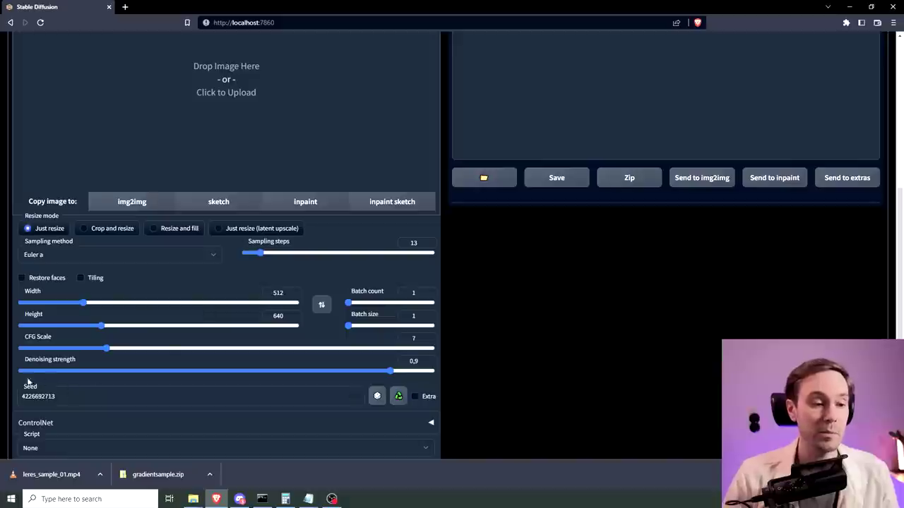
Step: Open the Lights in ControlNet > Light Pack folder beside the browser window
scroll(267, 301, "up", 3)
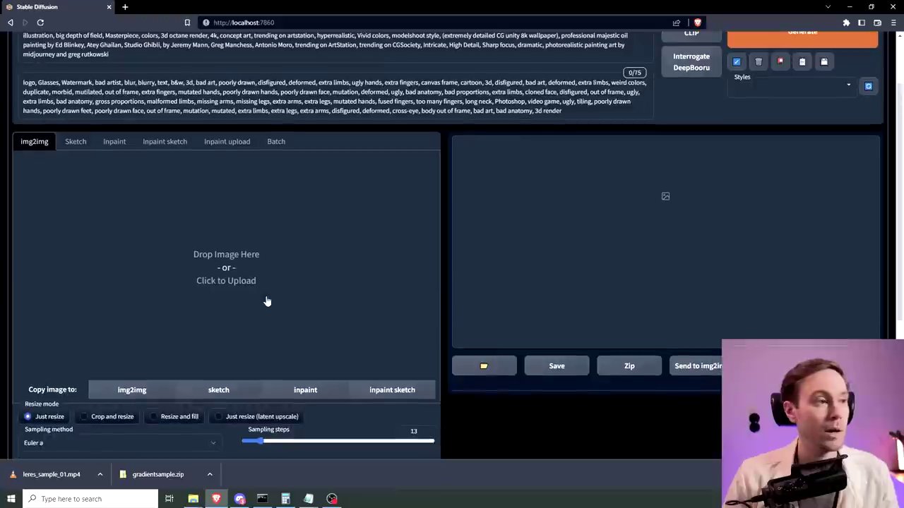
key("super+e")
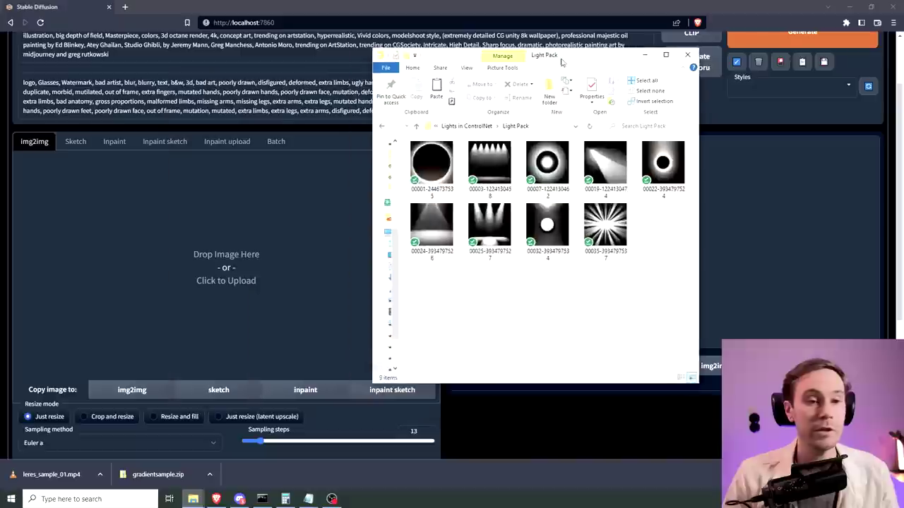
left_click_drag(568, 58, 407, 69)
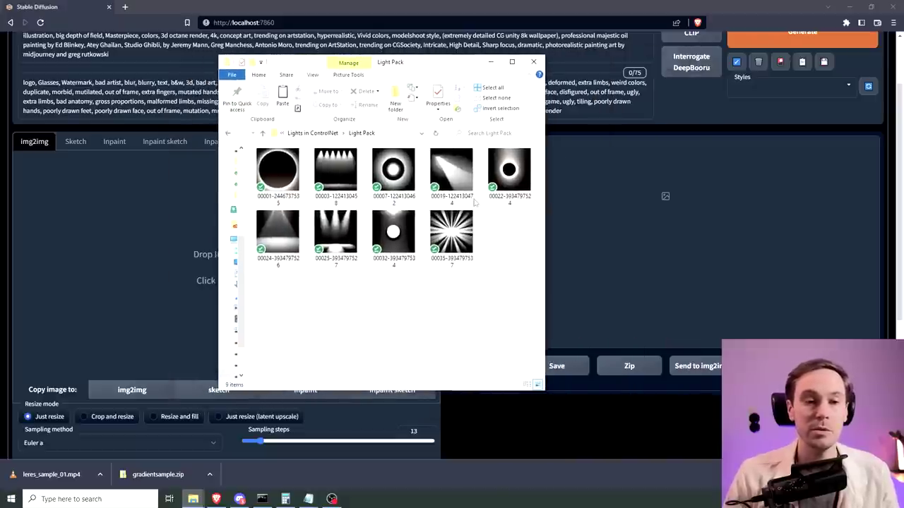
left_click(491, 61)
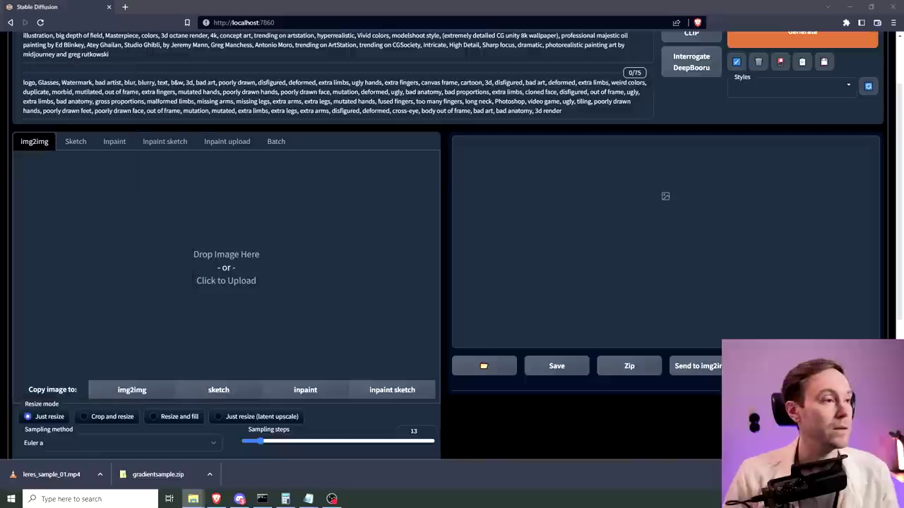
Step: Drop the three-spotlight image into img2img and generate a spotlight-lit portrait with depth map
left_click_drag(125, 229, 155, 233)
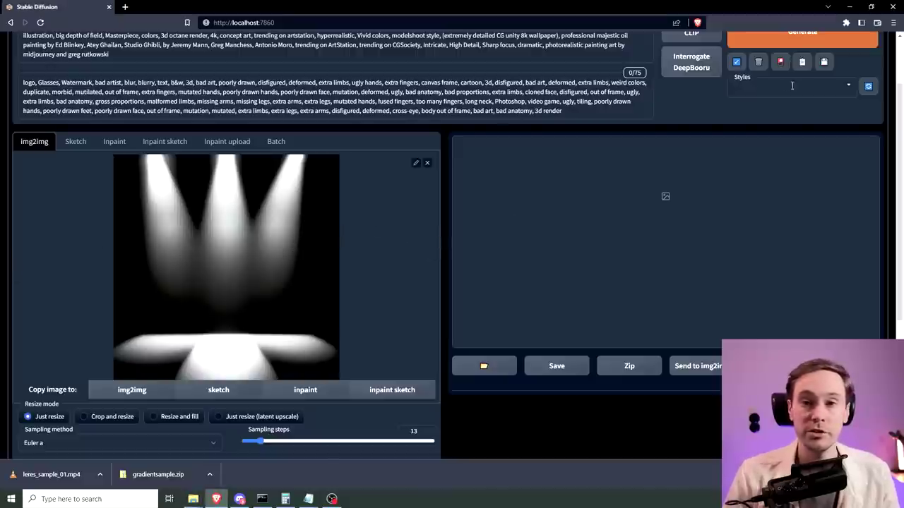
scroll(739, 104, "up", 1)
left_click(767, 78)
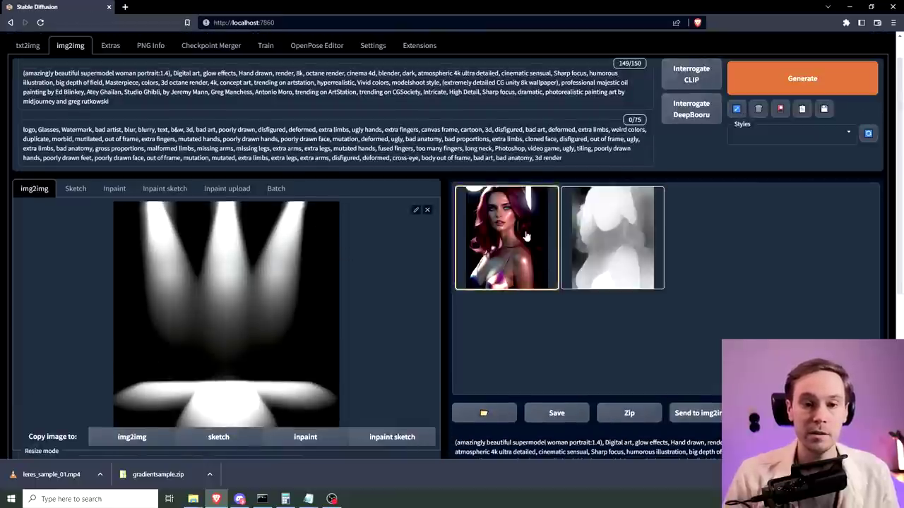
left_click(526, 237)
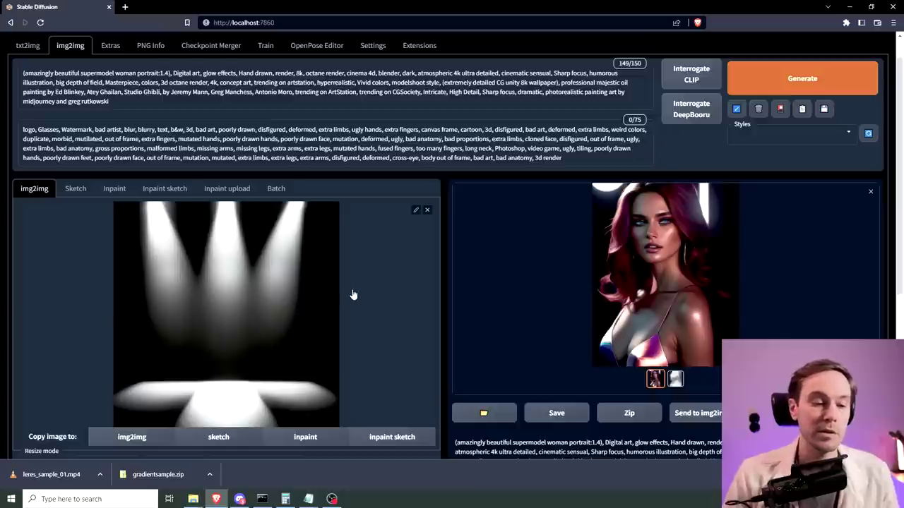
Step: Crop the light input to the top-right spotlight and generate a right-lit portrait
left_click(415, 209)
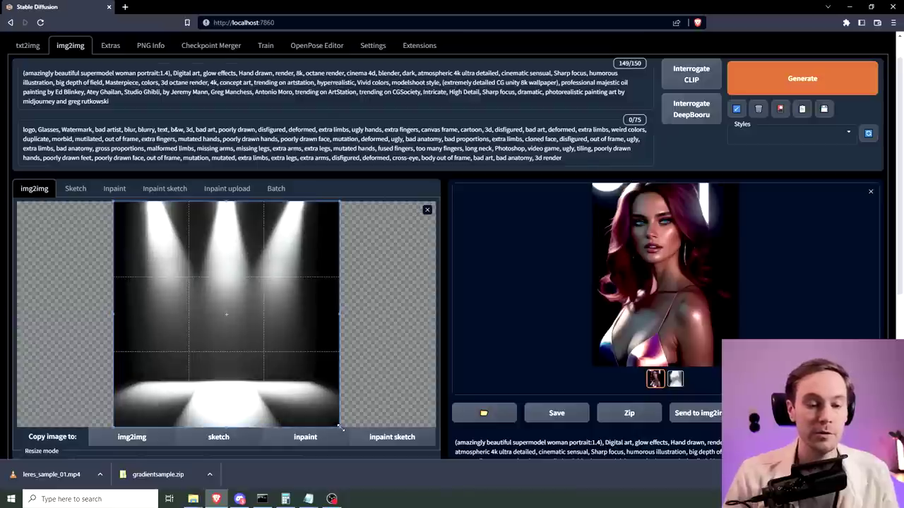
left_click_drag(340, 428, 200, 306)
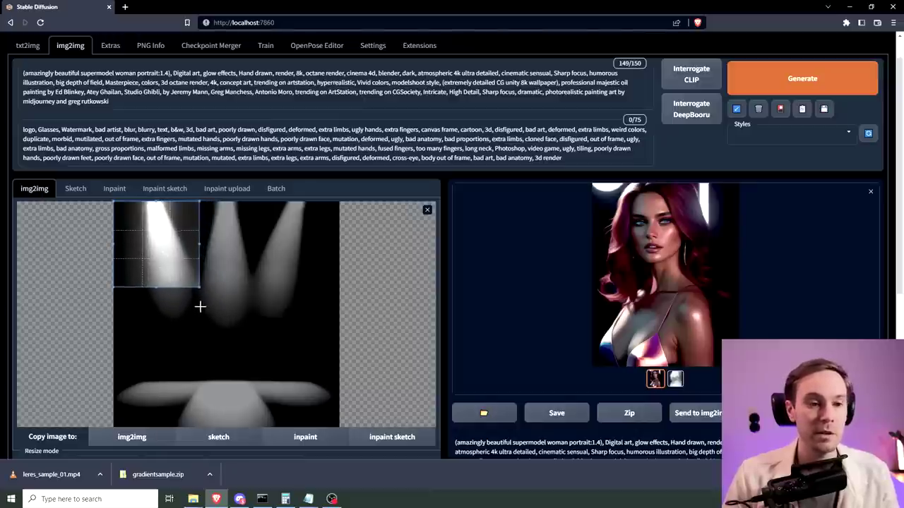
left_click_drag(178, 236, 295, 233)
left_click_drag(332, 289, 303, 270)
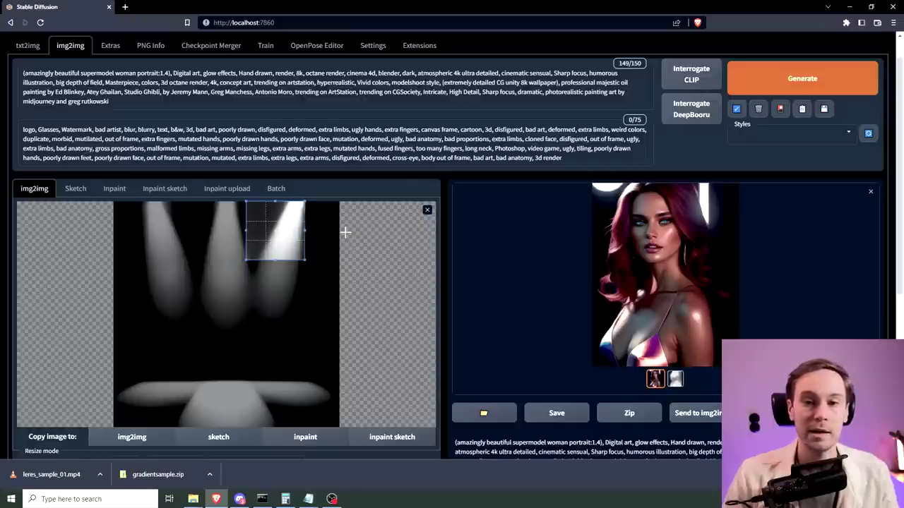
left_click(760, 87)
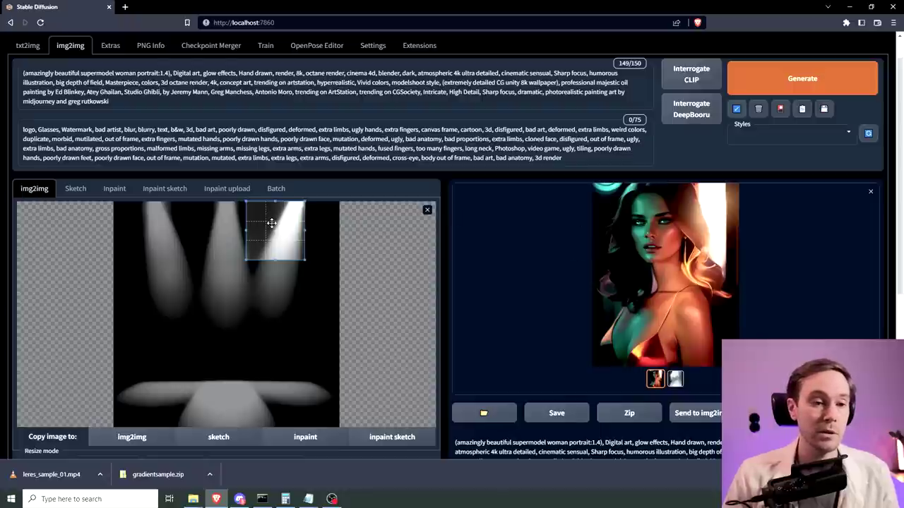
Step: Move the crop over the top-left spotlight and regenerate a left-lit portrait
left_click_drag(272, 223, 167, 213)
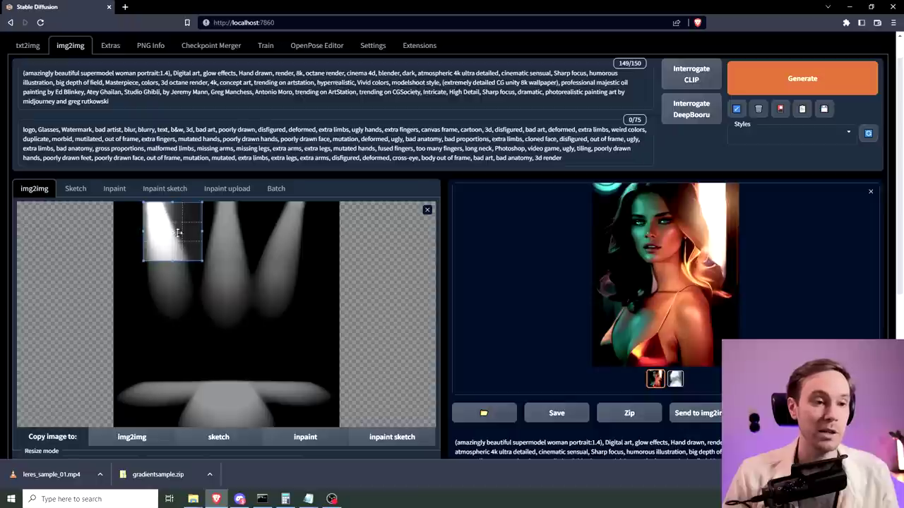
left_click(759, 78)
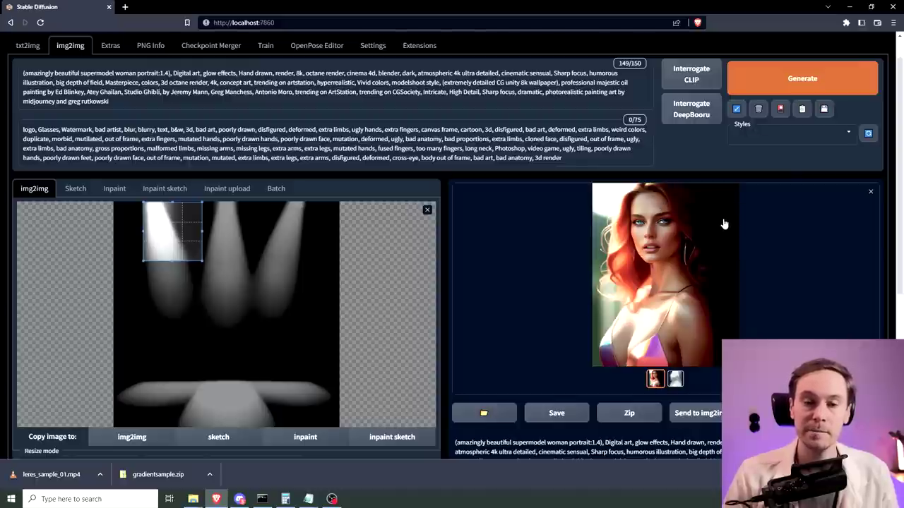
Step: Swap in the starburst image, crop to its top-left corner, and generate
left_click(427, 211)
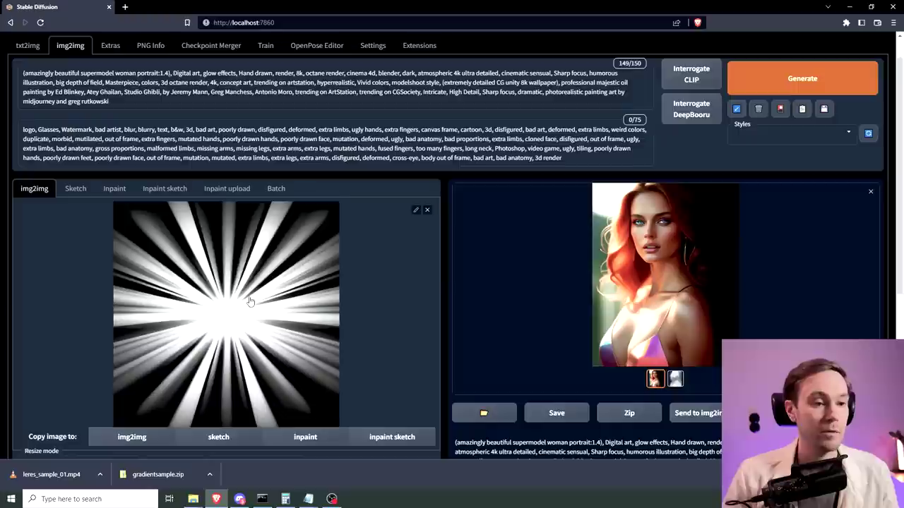
left_click(416, 209)
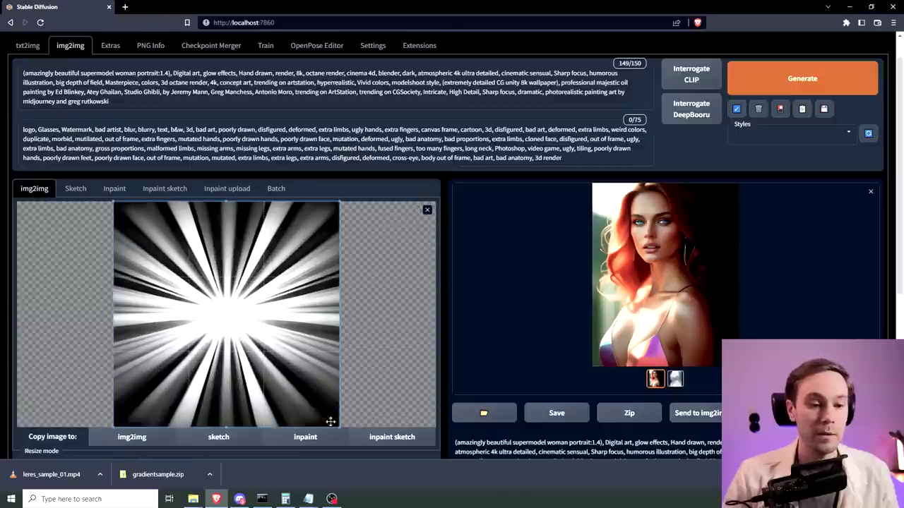
left_click_drag(338, 426, 205, 391)
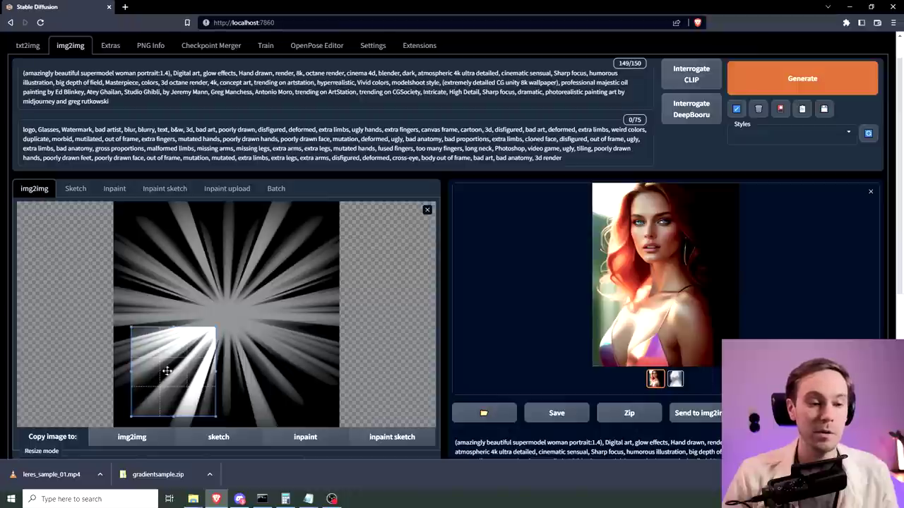
left_click(784, 82)
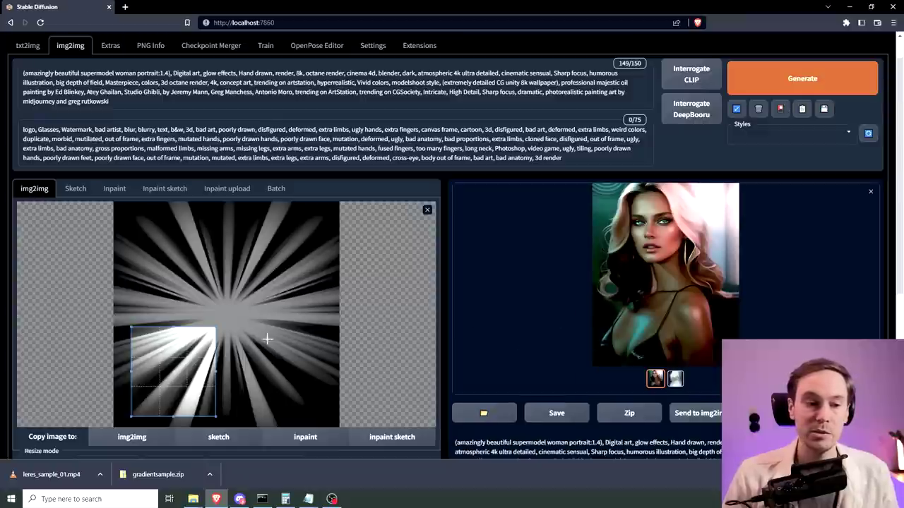
Step: Shift the starburst crop up-right, tighten it slightly, and regenerate the portrait
left_click_drag(192, 360, 207, 339)
left_click_drag(146, 394, 157, 384)
left_click(770, 78)
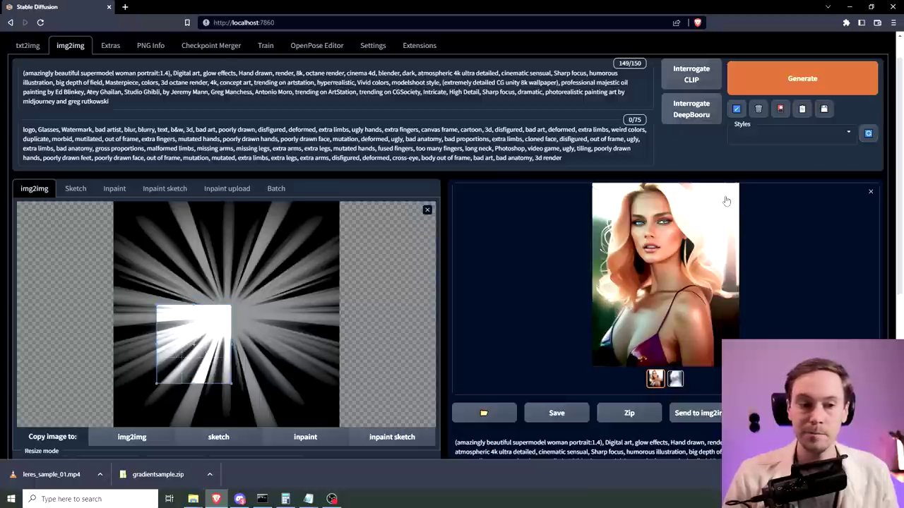
Step: Replace the starburst input with the ring-light gradient and generate a ring-lit portrait
left_click(428, 210)
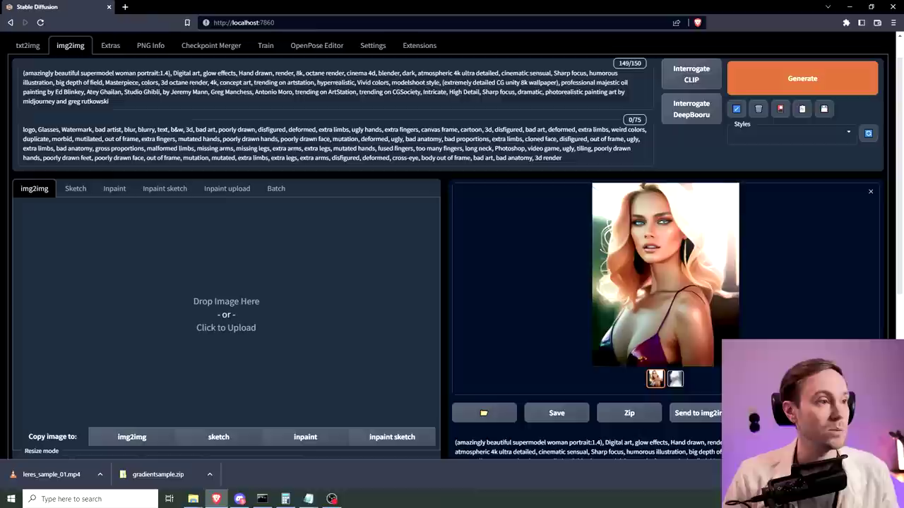
left_click_drag(170, 274, 196, 292)
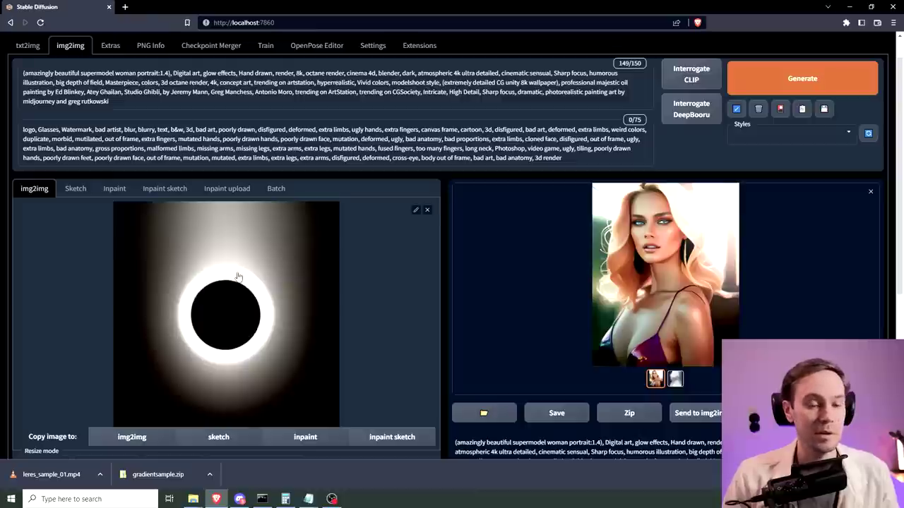
left_click(764, 78)
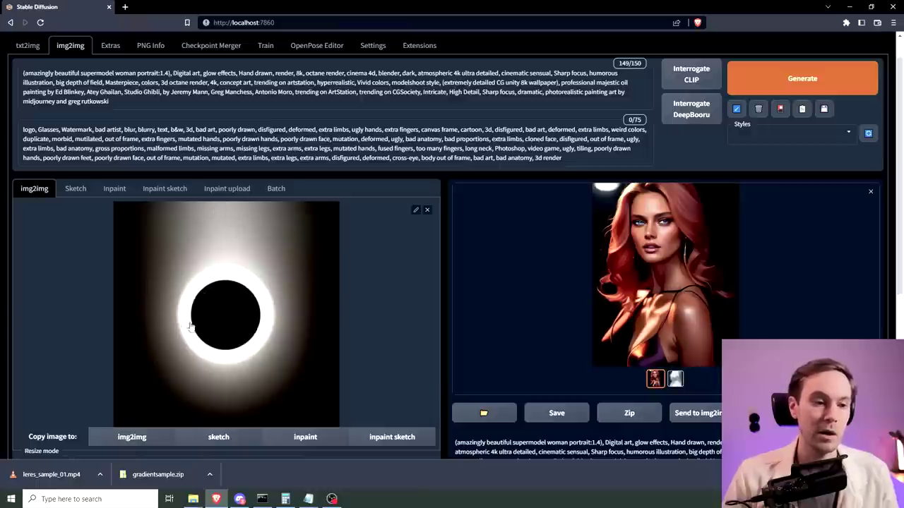
Step: Crop the ring-light image to the area above the circle and render again
left_click(209, 283)
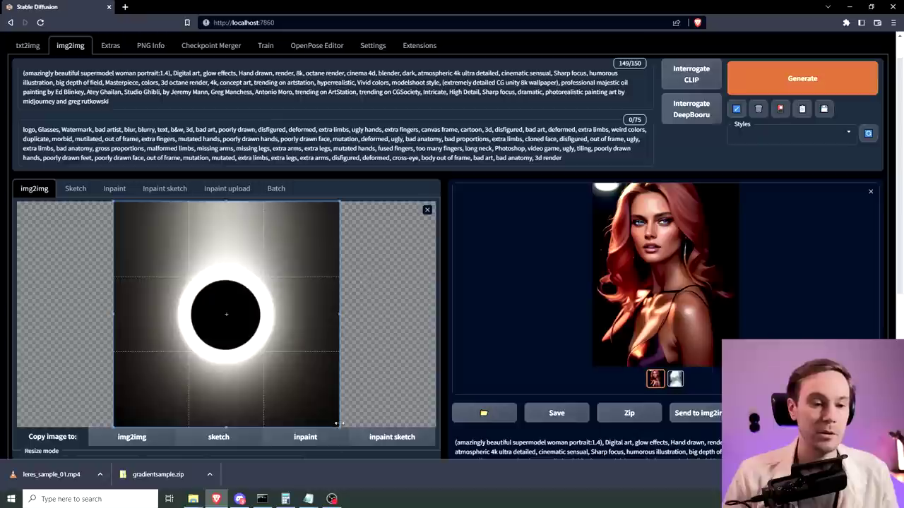
left_click_drag(340, 428, 223, 343)
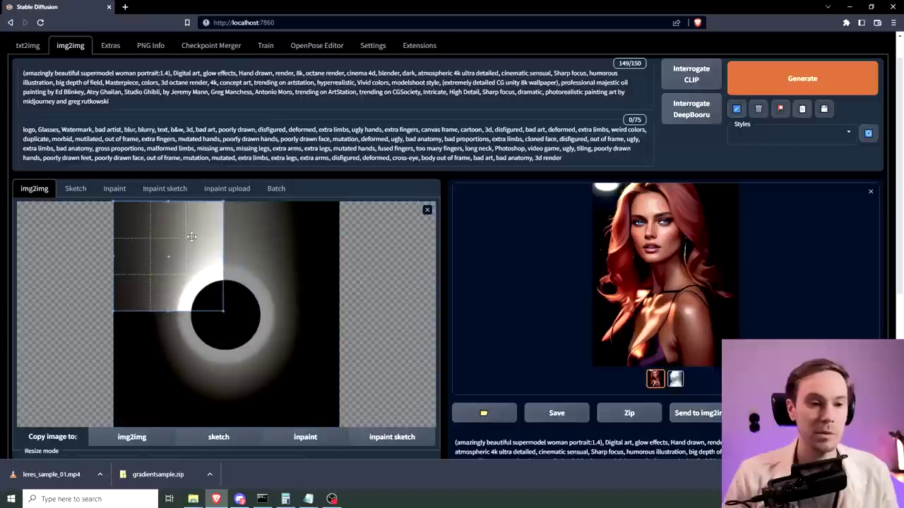
left_click_drag(191, 237, 237, 240)
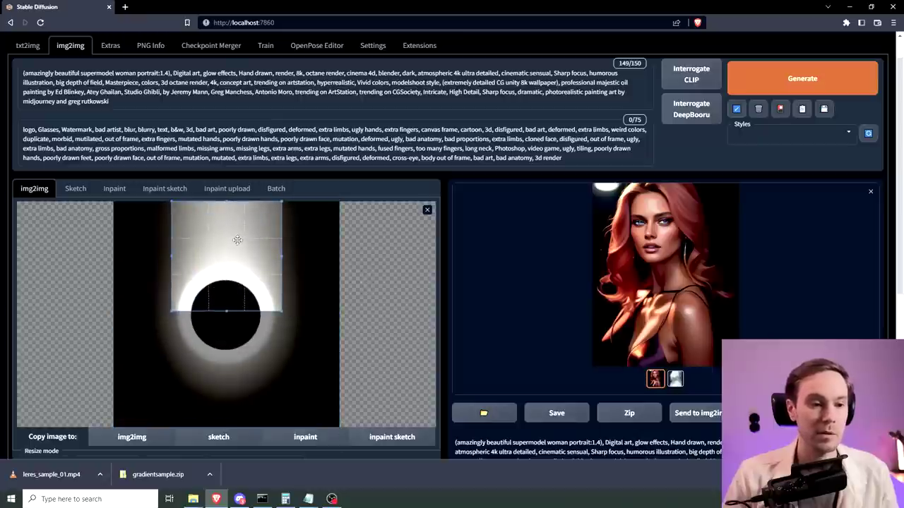
key("ctrl+Return")
left_click(332, 499)
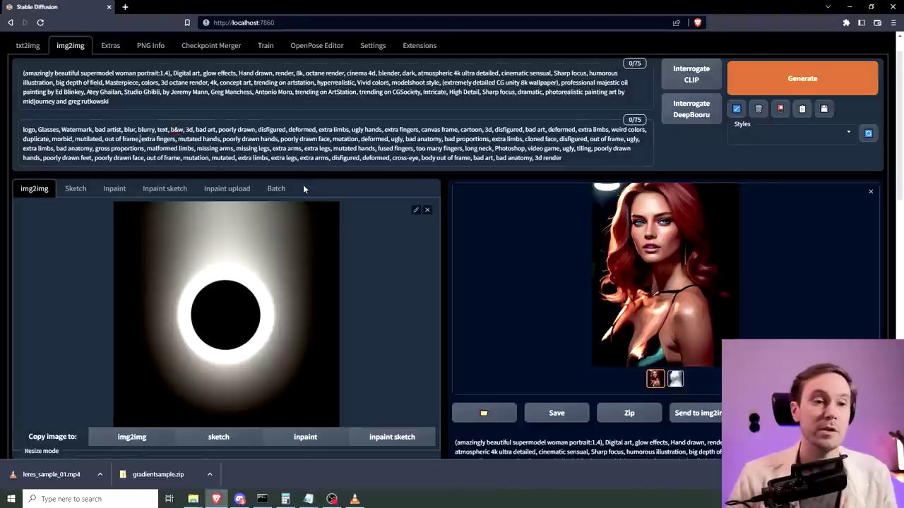
scroll(384, 262, "down", 6)
scroll(379, 254, "up", 4)
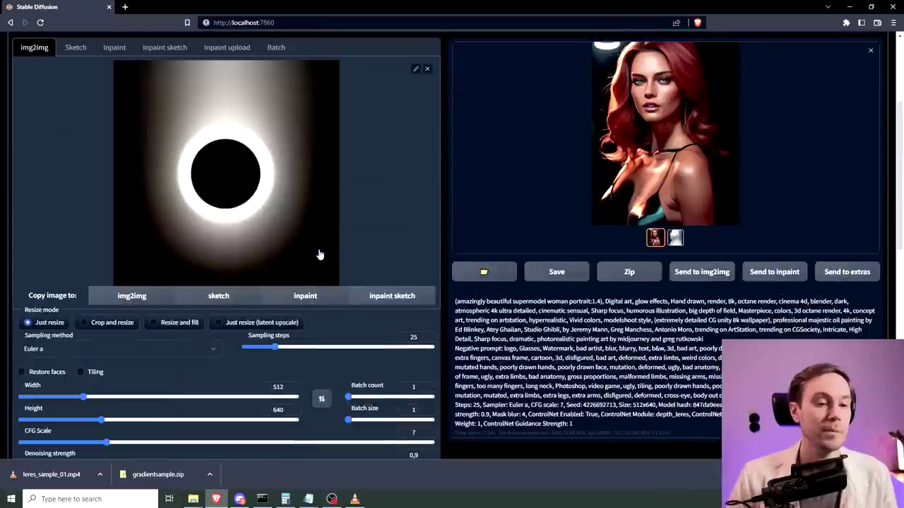
scroll(319, 255, "down", 5)
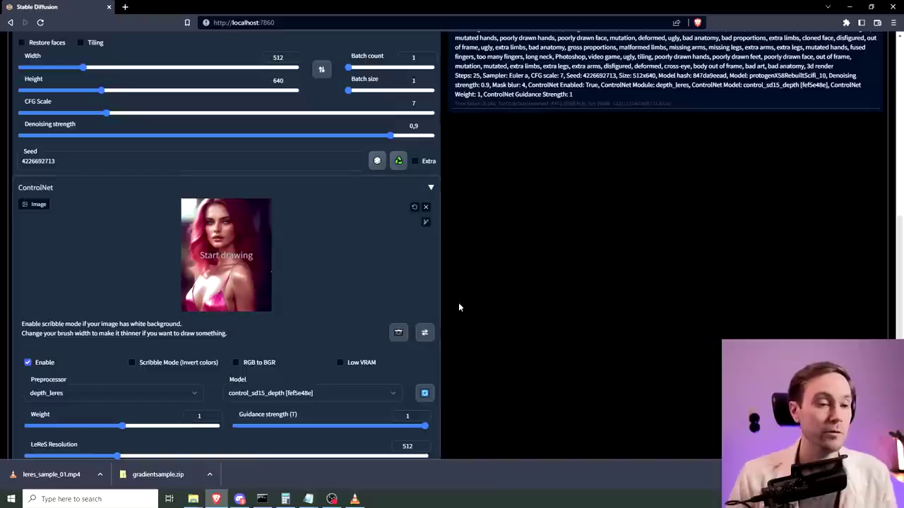
scroll(448, 302, "up", 8)
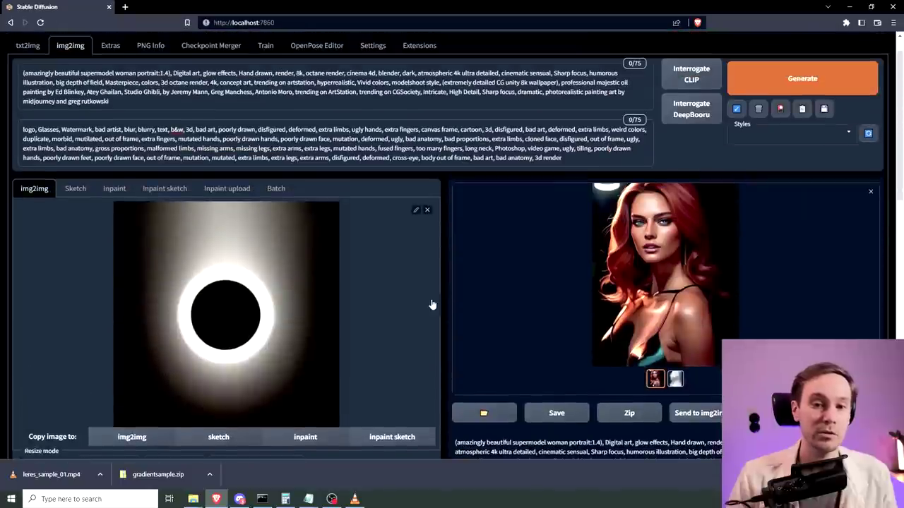
scroll(431, 303, "down", 5)
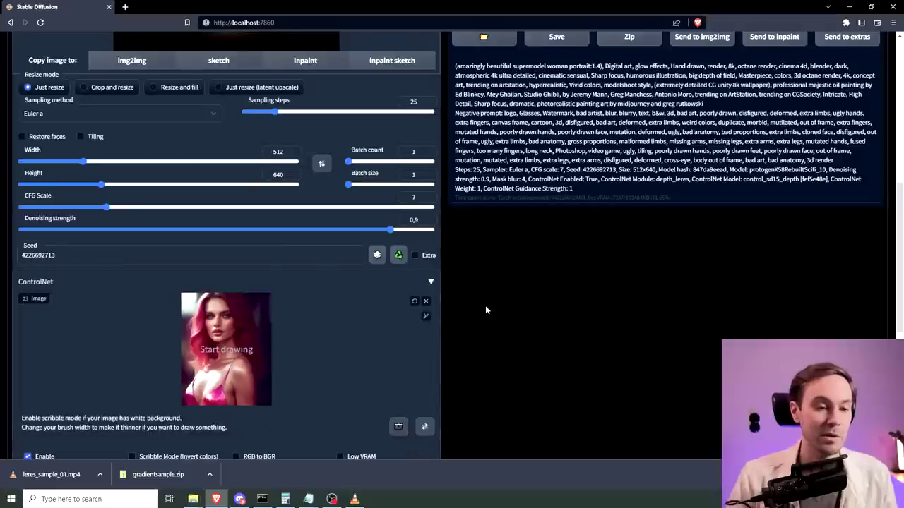
scroll(608, 324, "up", 3)
scroll(609, 320, "up", 2)
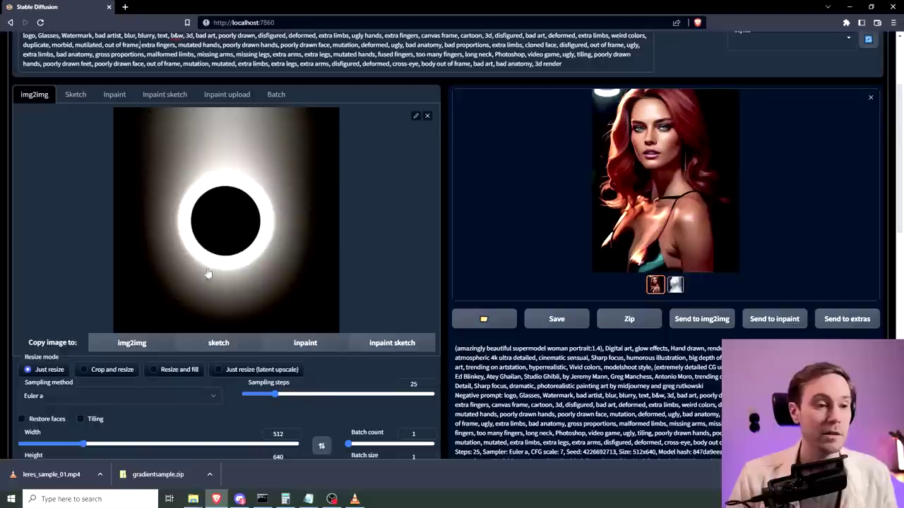
scroll(205, 272, "up", 2)
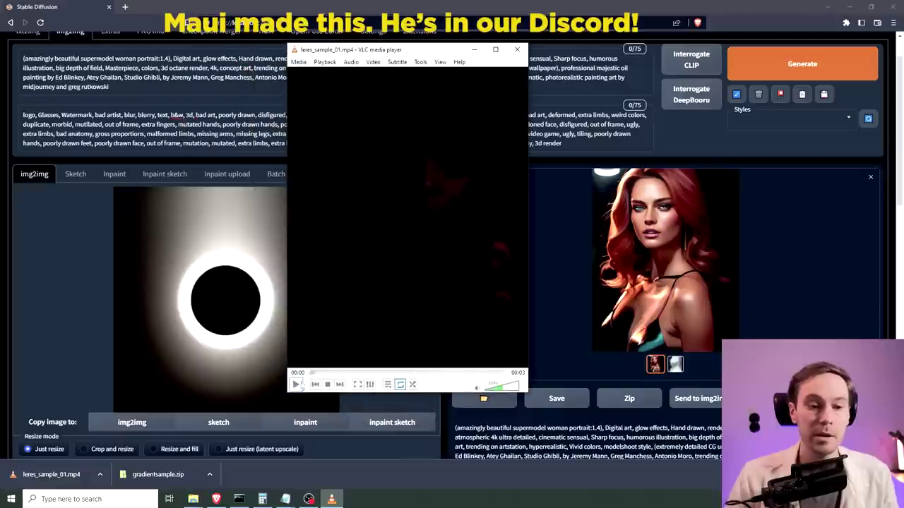
Step: Play the 3-second leres_sample_01.mp4 clip in VLC
left_click(296, 385)
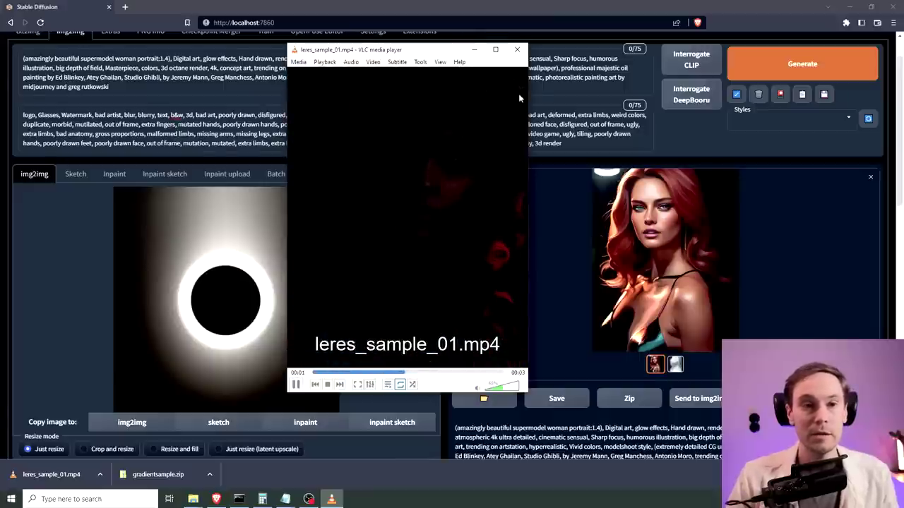
Step: Close VLC, load the spotlight image, crop onto the beam's bright source, and generate
left_click(519, 51)
left_click_drag(1, 258, 174, 343)
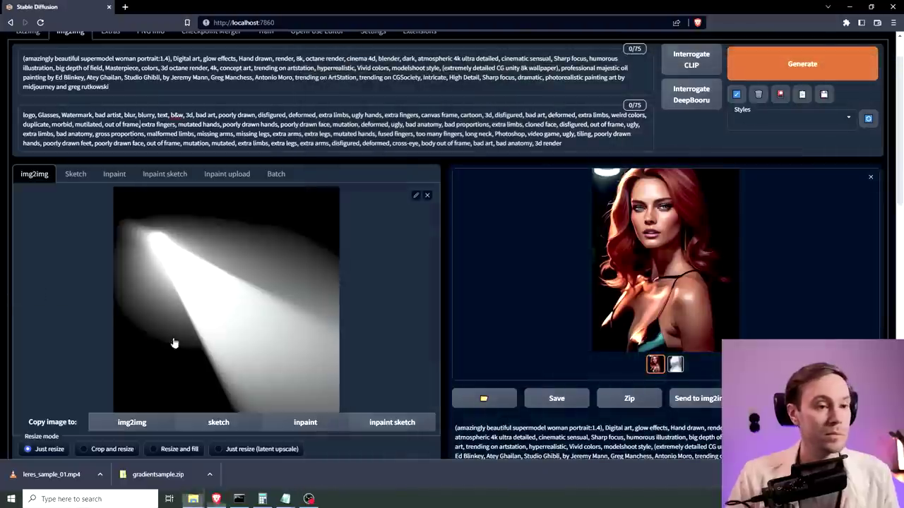
left_click(416, 195)
left_click_drag(336, 410, 211, 286)
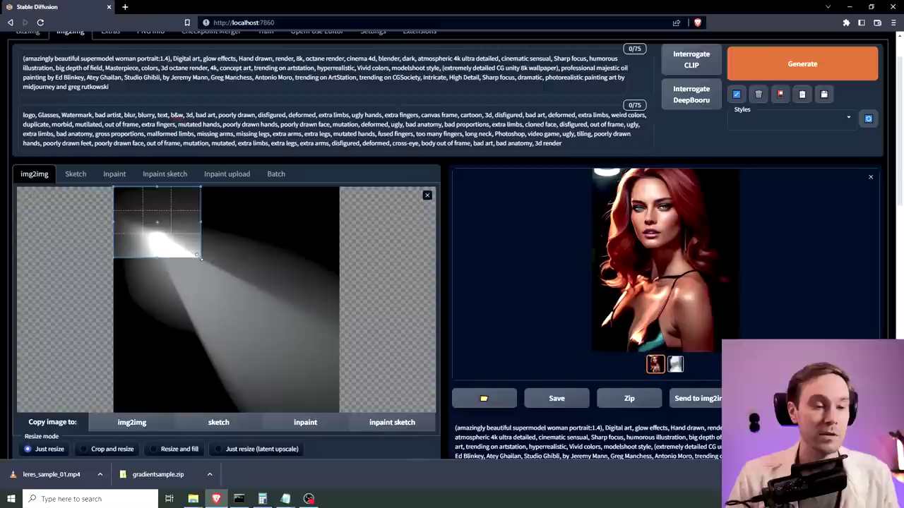
left_click_drag(160, 241, 197, 284)
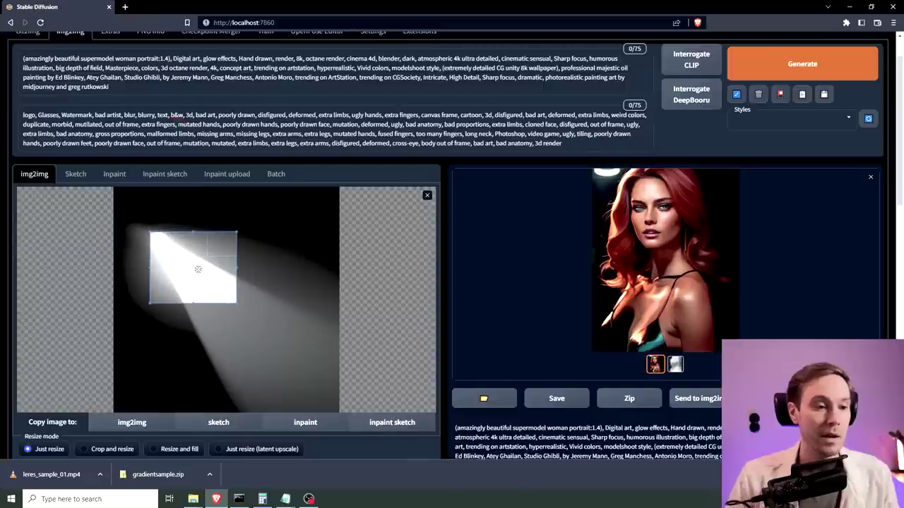
key("ctrl+Return")
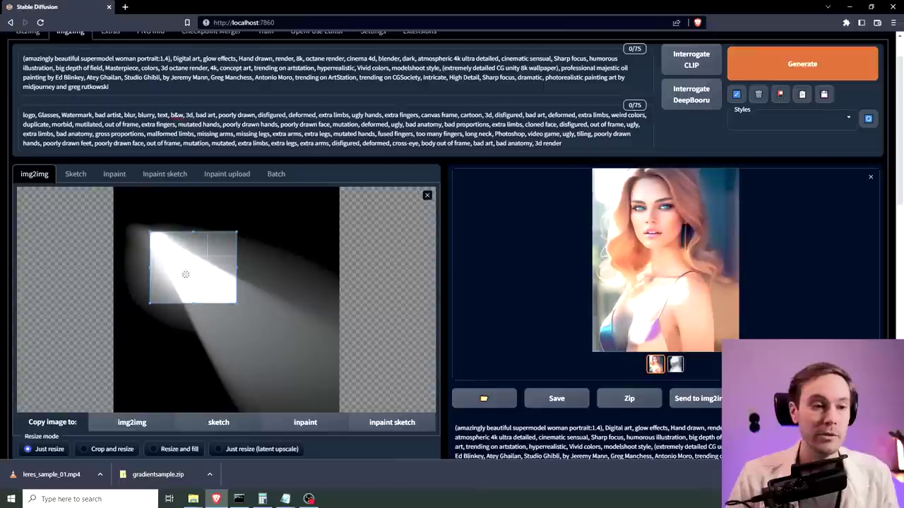
Step: Nudge the spotlight crop slightly left twice, regenerating the portrait each time
left_click_drag(185, 274, 180, 274)
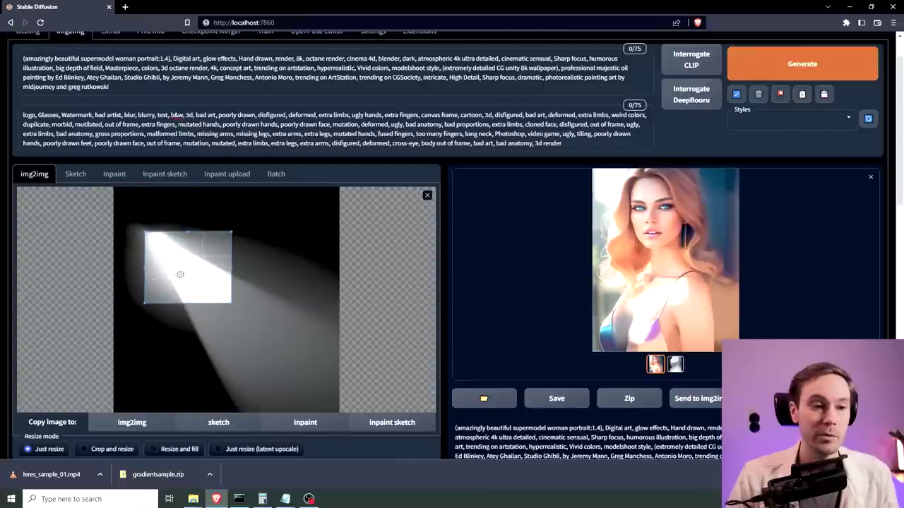
left_click(786, 63)
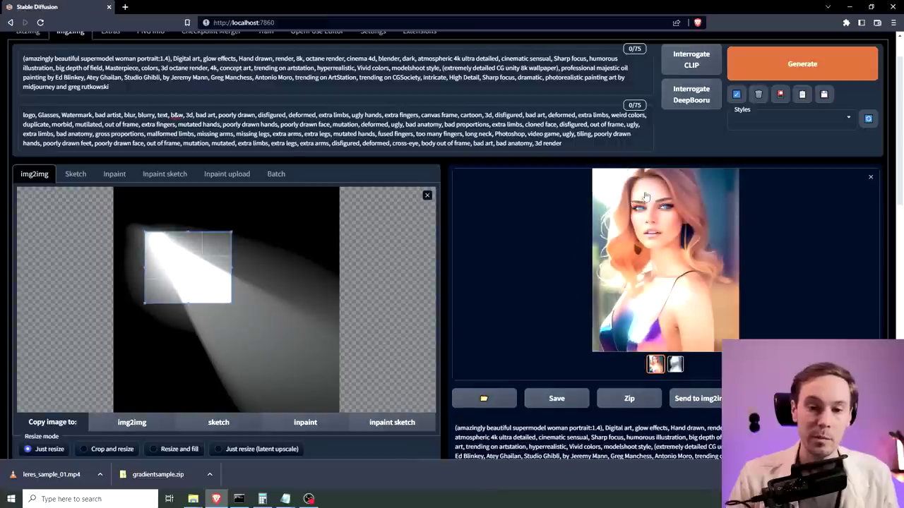
left_click(770, 67)
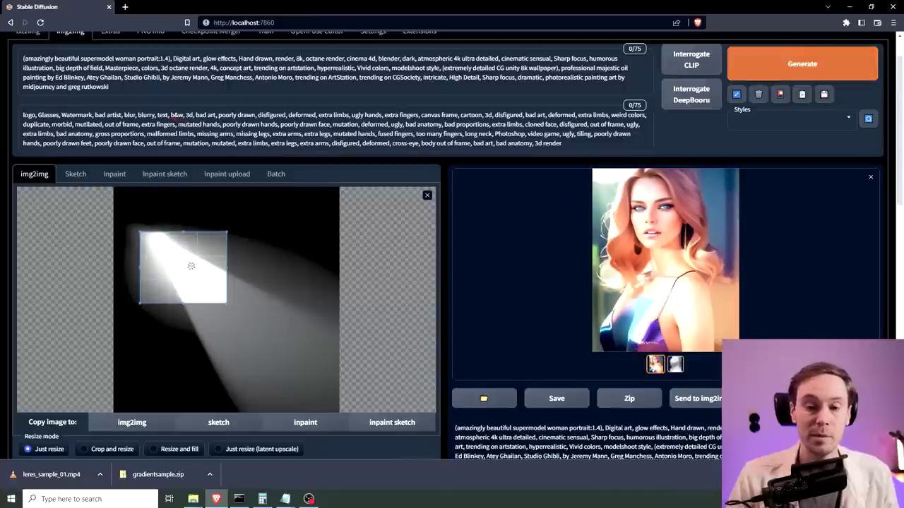
left_click_drag(190, 265, 193, 259)
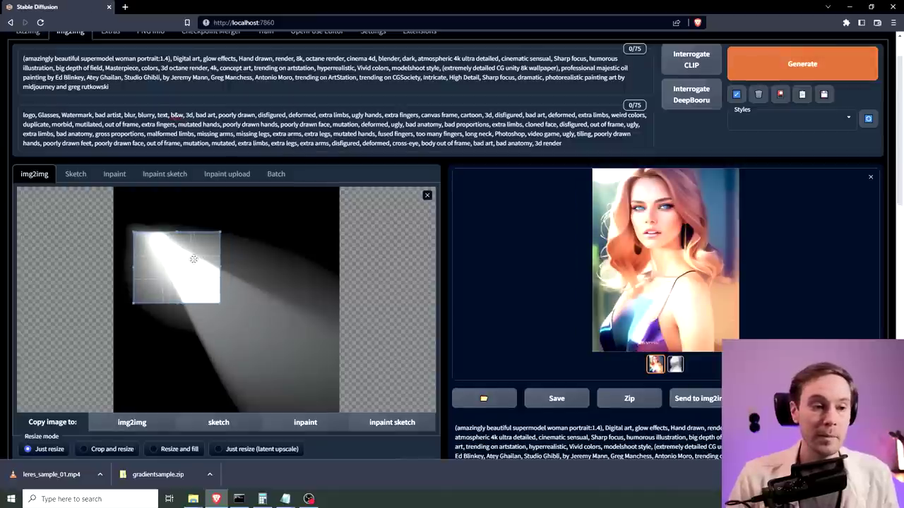
left_click(773, 74)
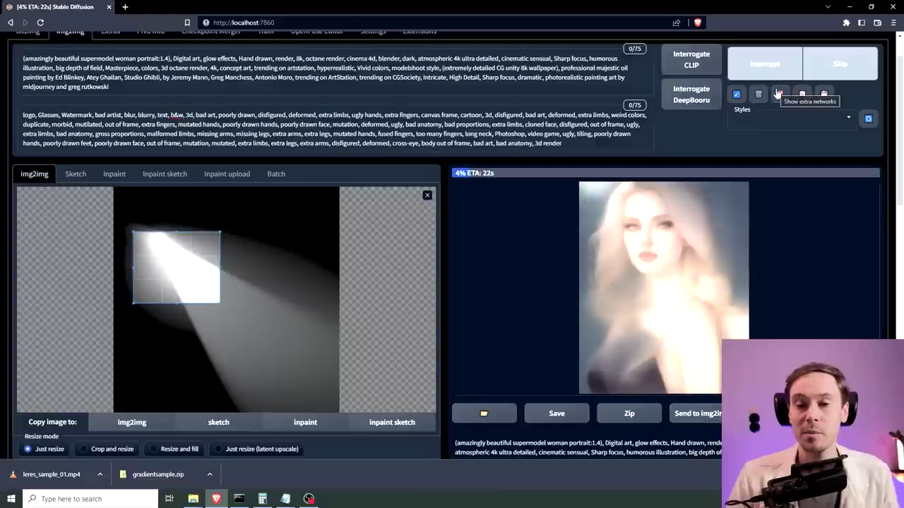